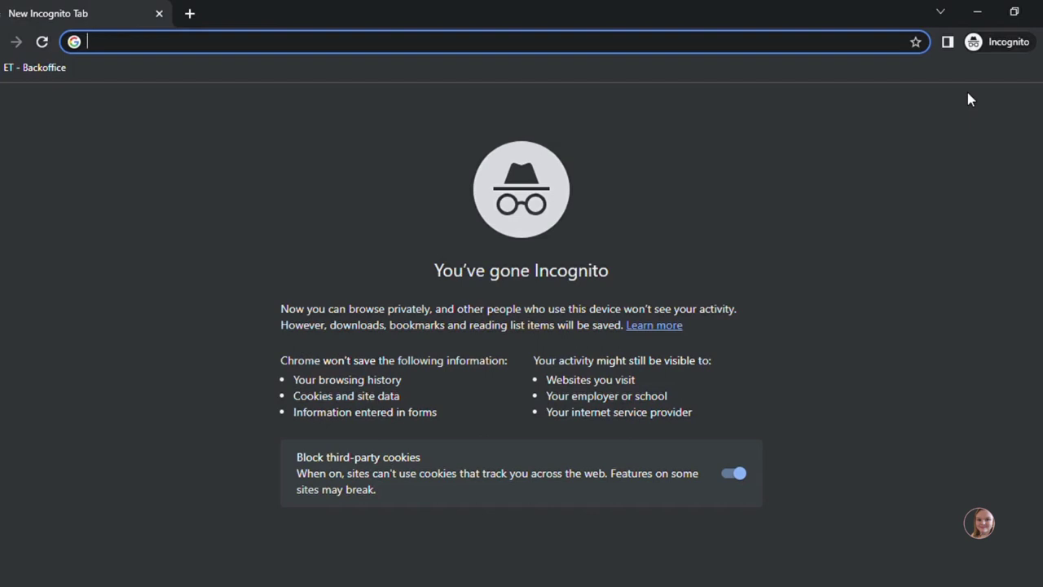
Load chat.openai.com from Chrome's address bar
text(chat)
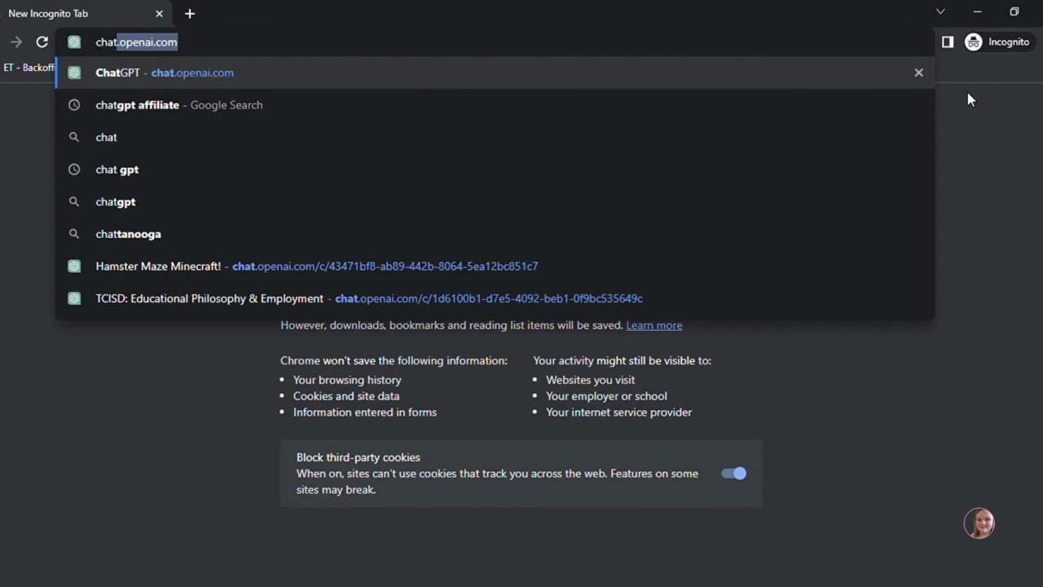
text(.openai.)
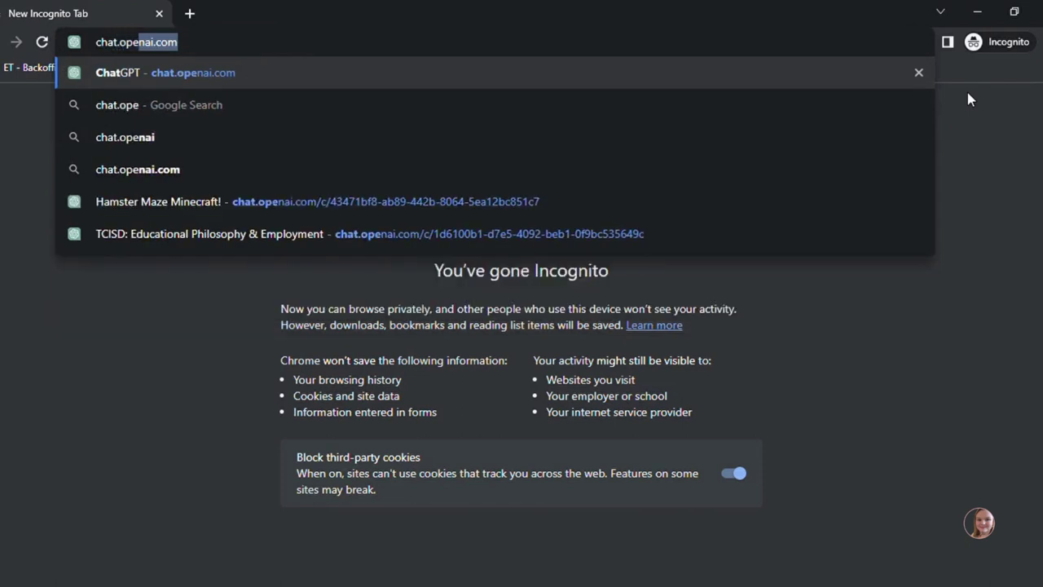
text(com)
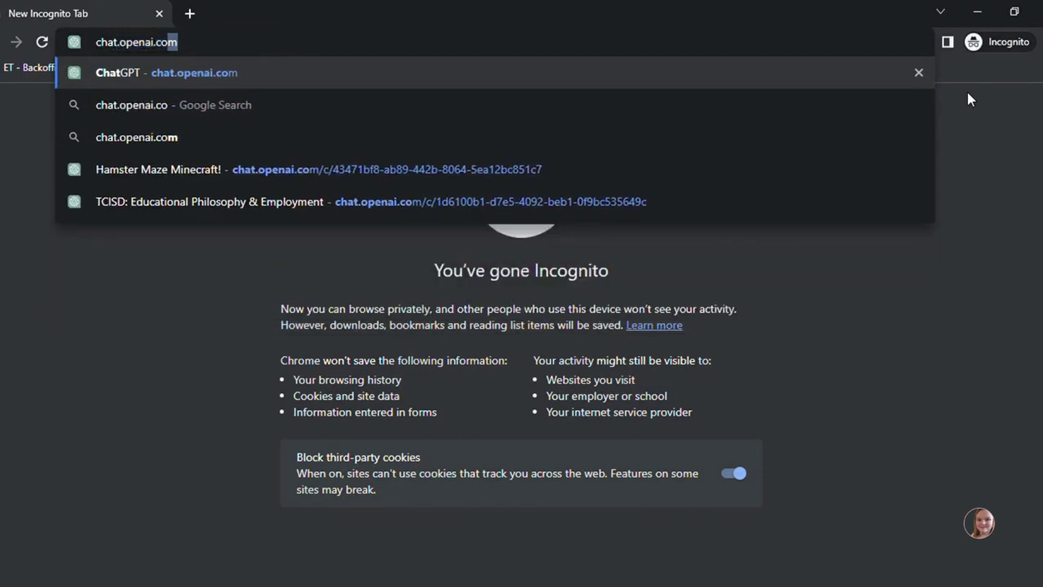
key(Return)
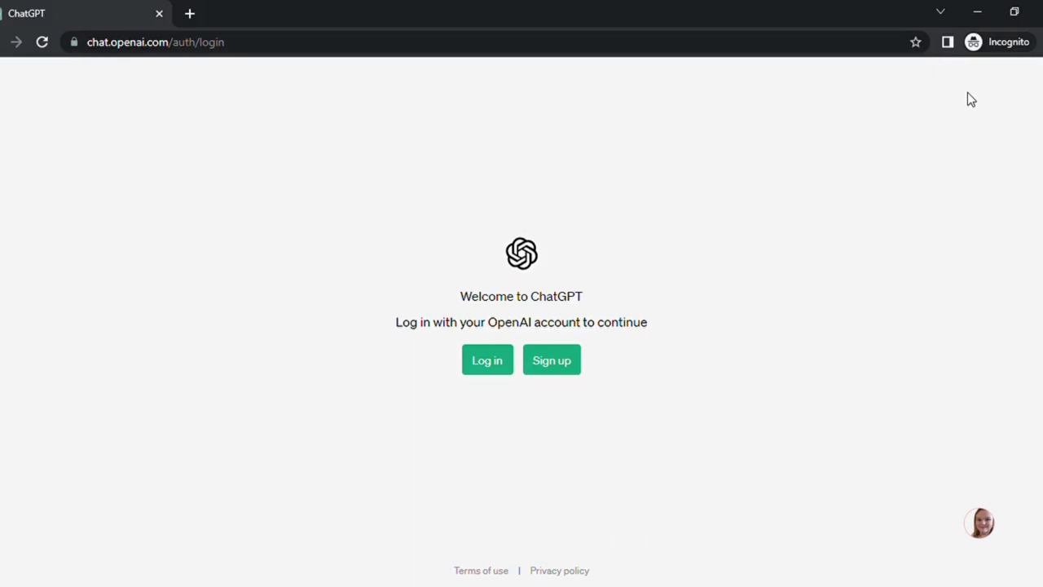
Log in to ChatGPT with the account e-mail and password
click(487, 360)
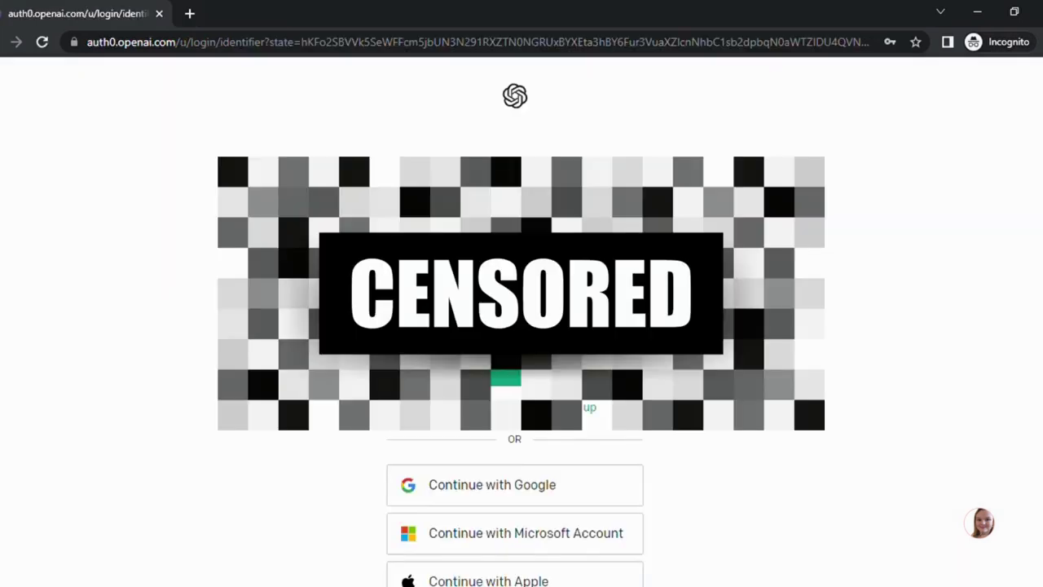
key(Return)
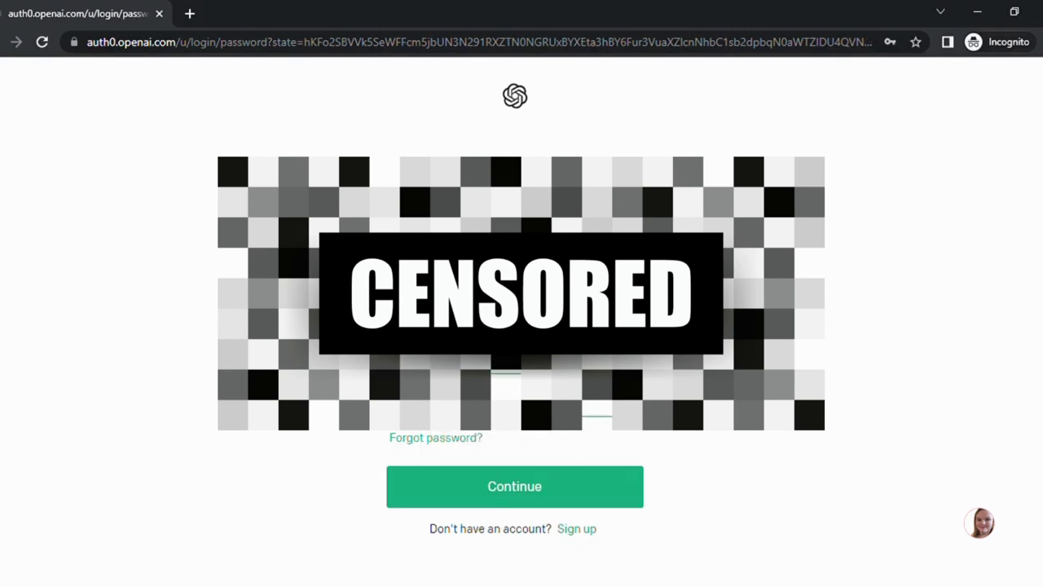
key(Return)
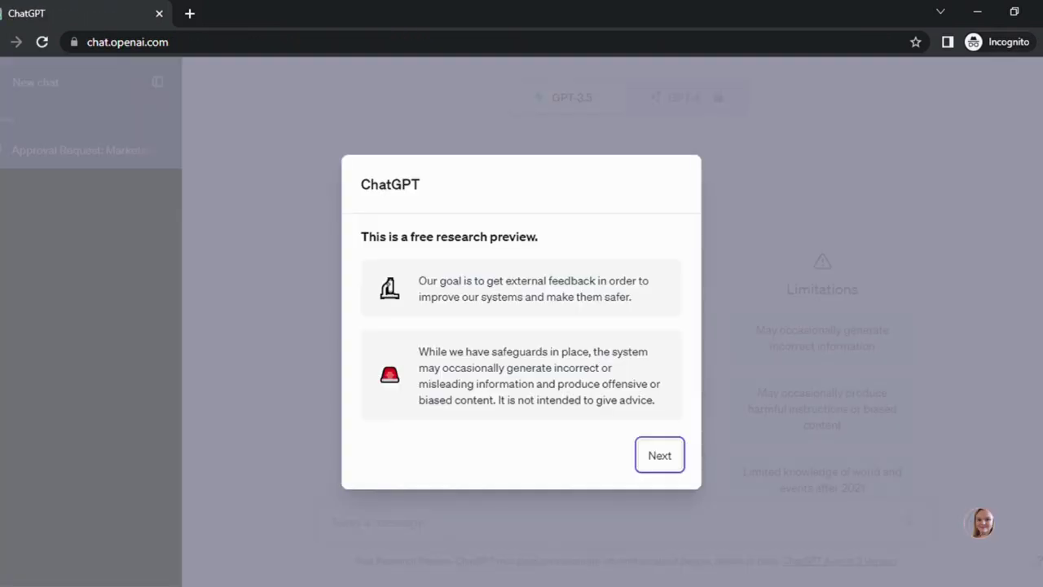
Dismiss the research preview and feedback intro notices
key(Return)
key(Return)
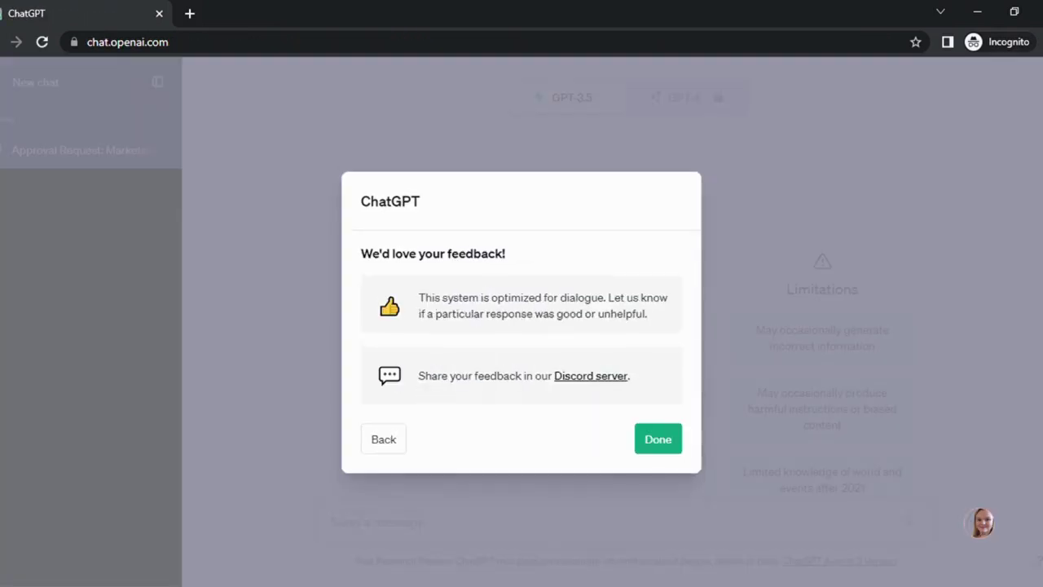
key(Return)
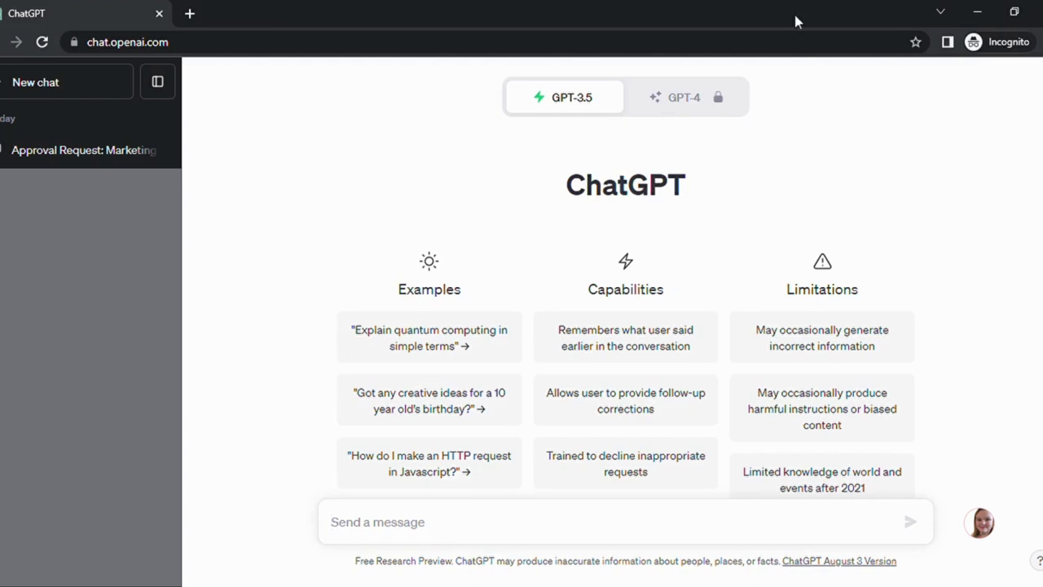
mouse_move(507, 144)
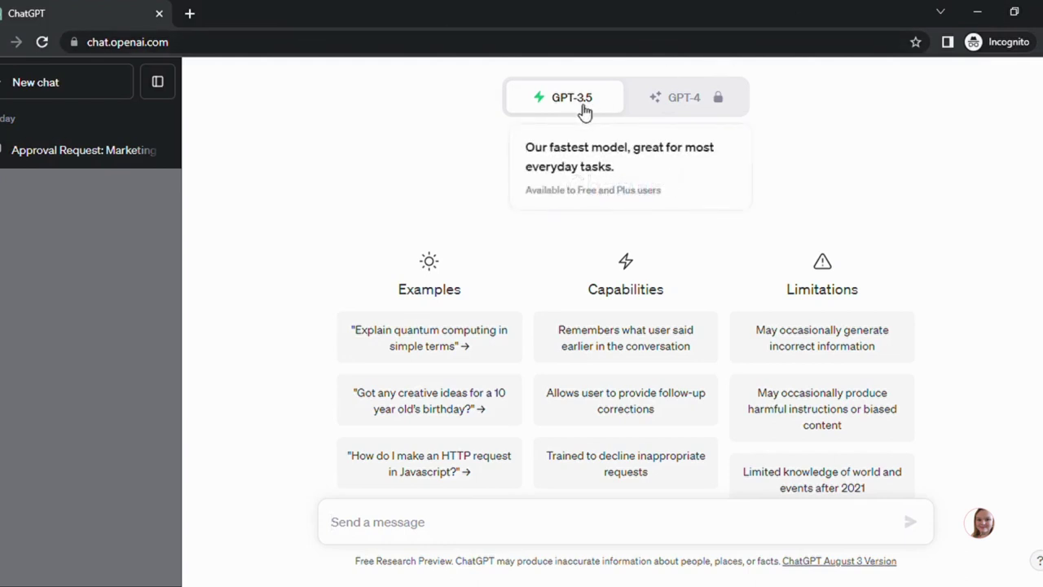
mouse_move(679, 98)
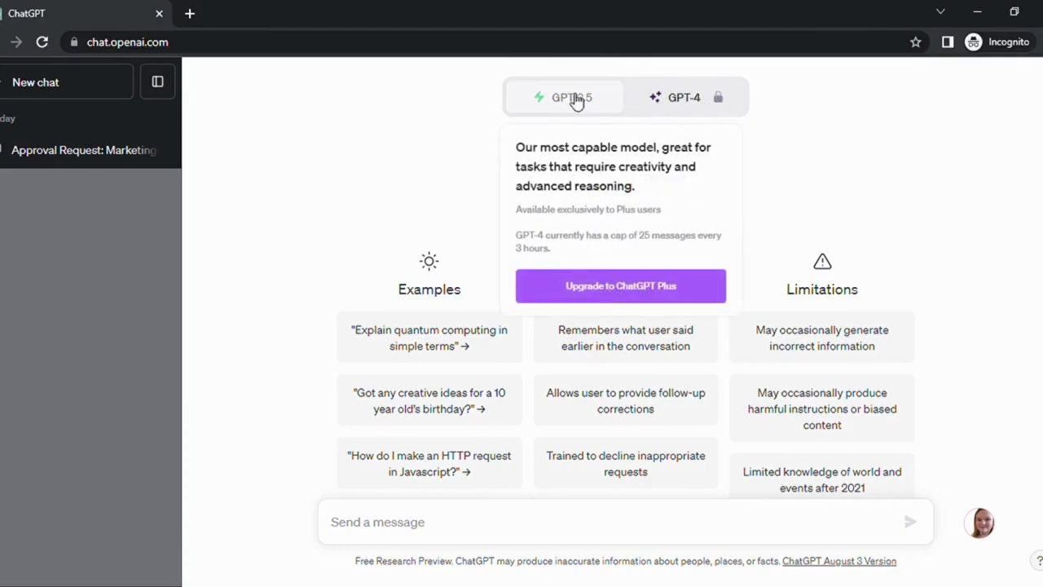
mouse_move(600, 106)
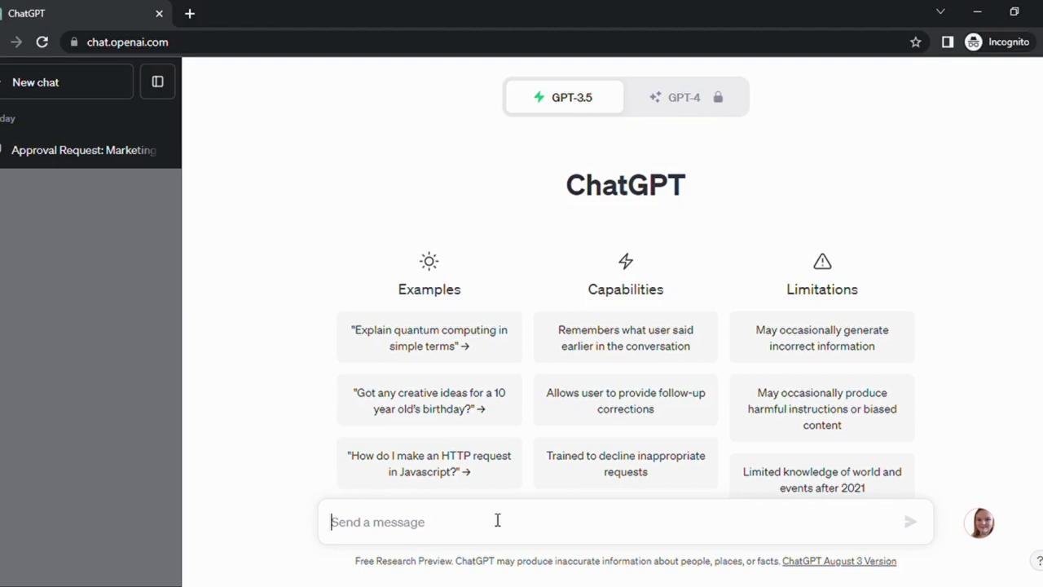
Paste the email-request prompt, add 'November 3-6, 2023' after Texas, and send it
text(Write an email requesting approval in traveling to an upcoming marketing conference in Austin, Texas  to obtain  knowledge in Marketing Automation in one paragraph)
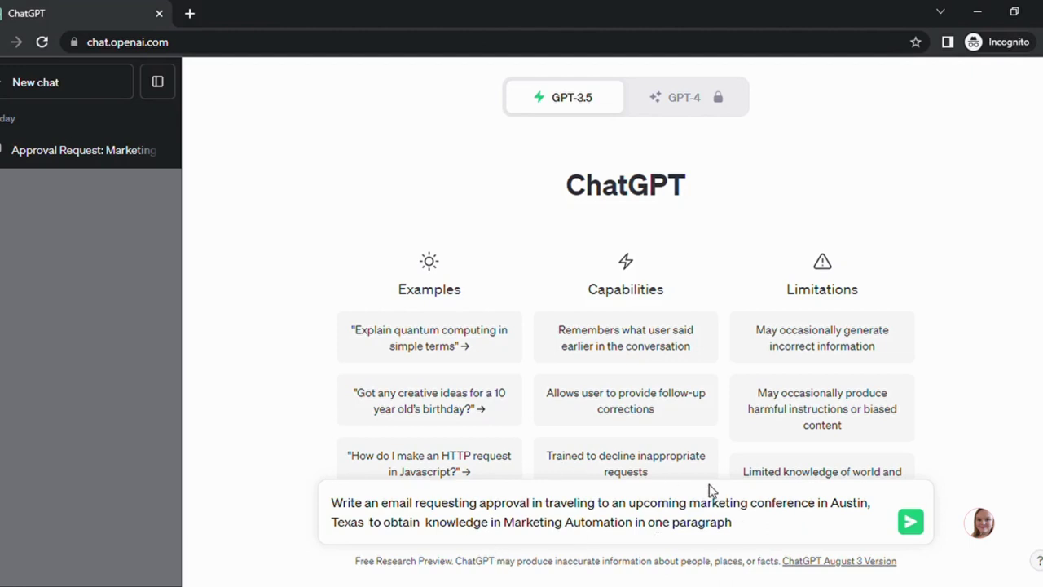
click(372, 523)
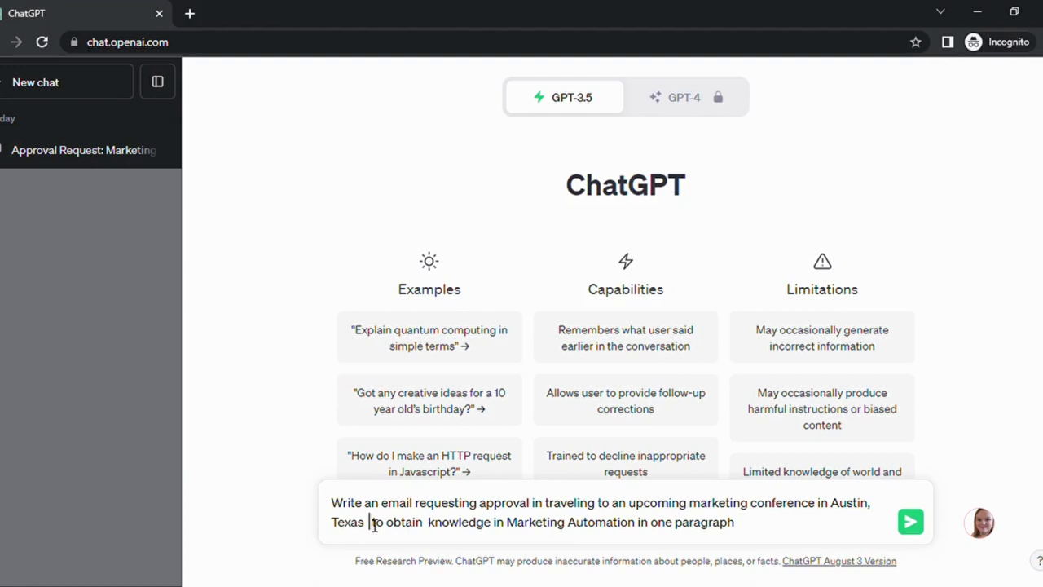
text(o)
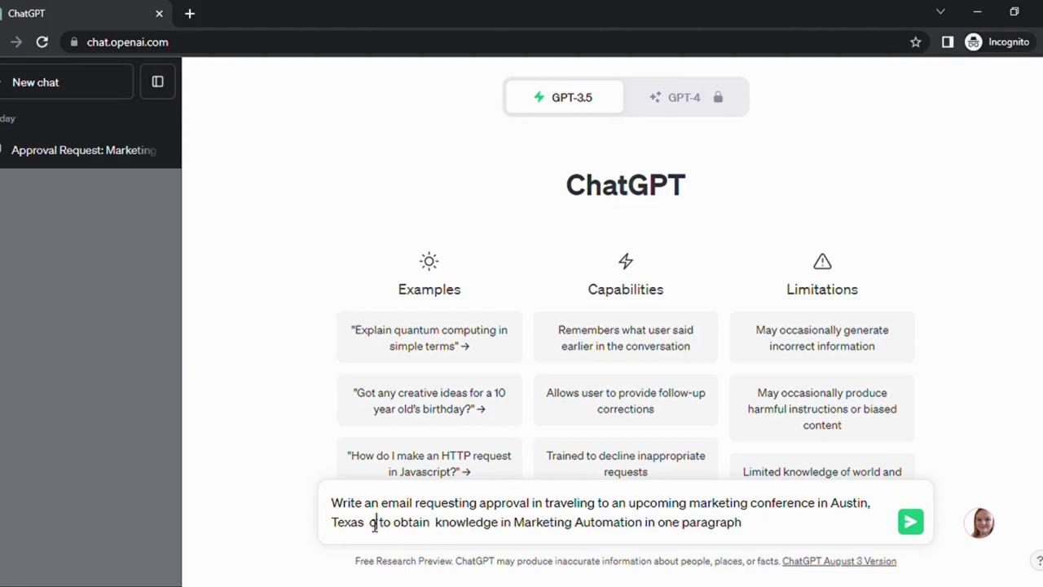
key(BackSpace)
text(Aug)
text(u)
key(BackSpace)
key(BackSpace)
key(BackSpace)
key(BackSpace)
text(November 3-6)
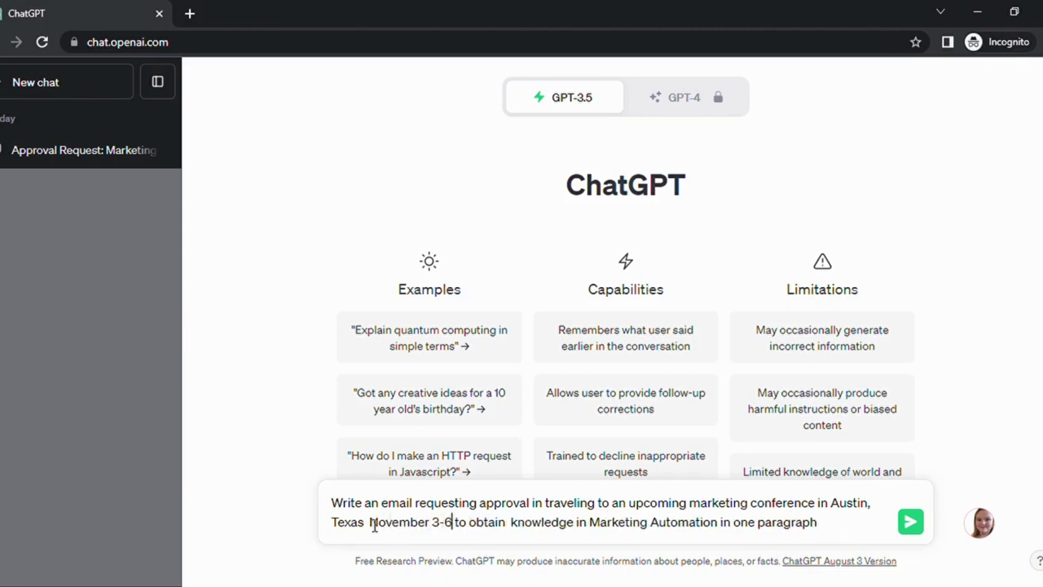
text(, 2023)
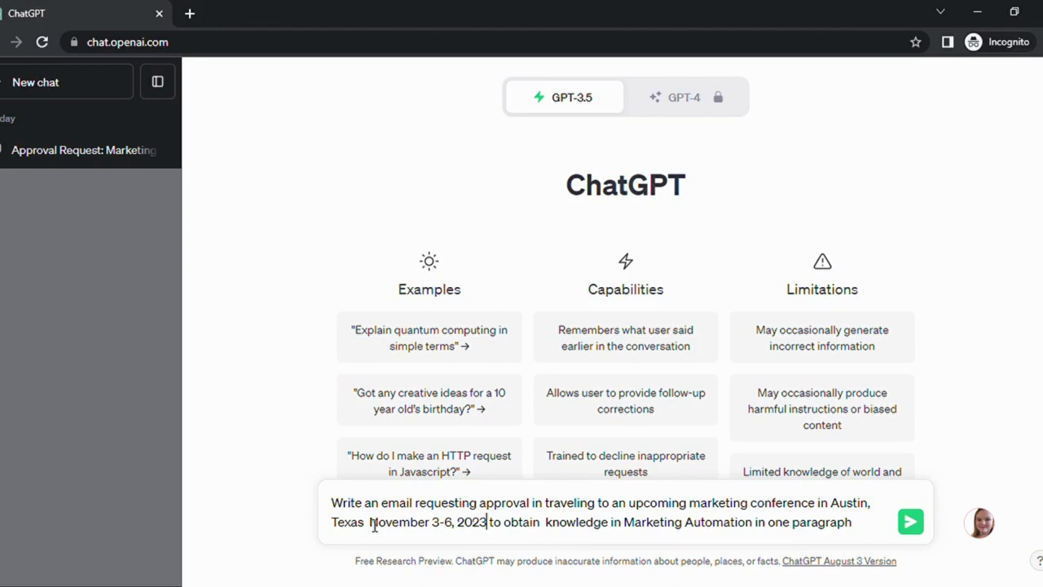
key(Return)
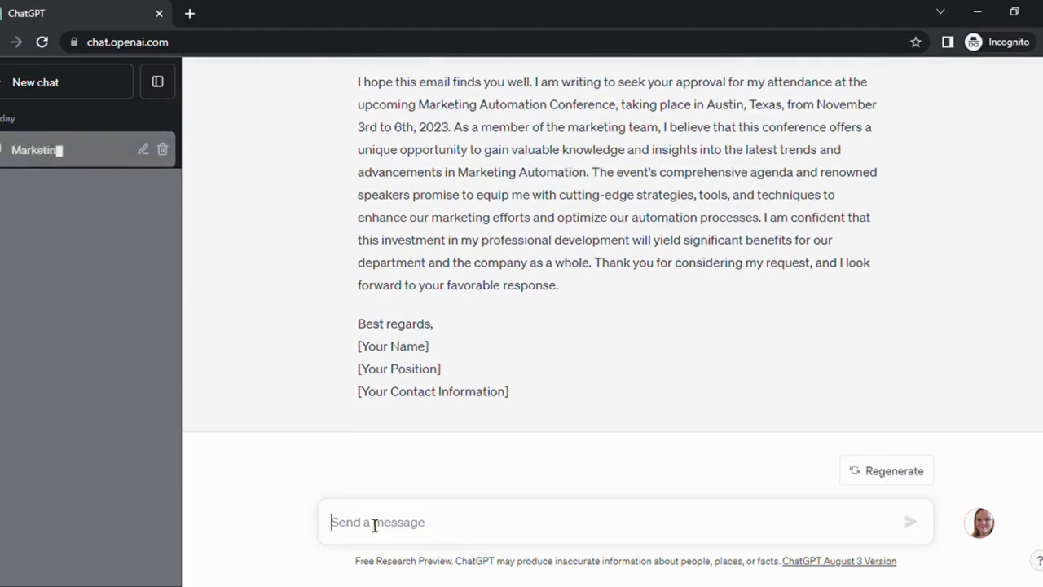
Scroll up through the generated email's Subject line and body, selecting 'to' in the dates
scroll(373, 525, up, 1)
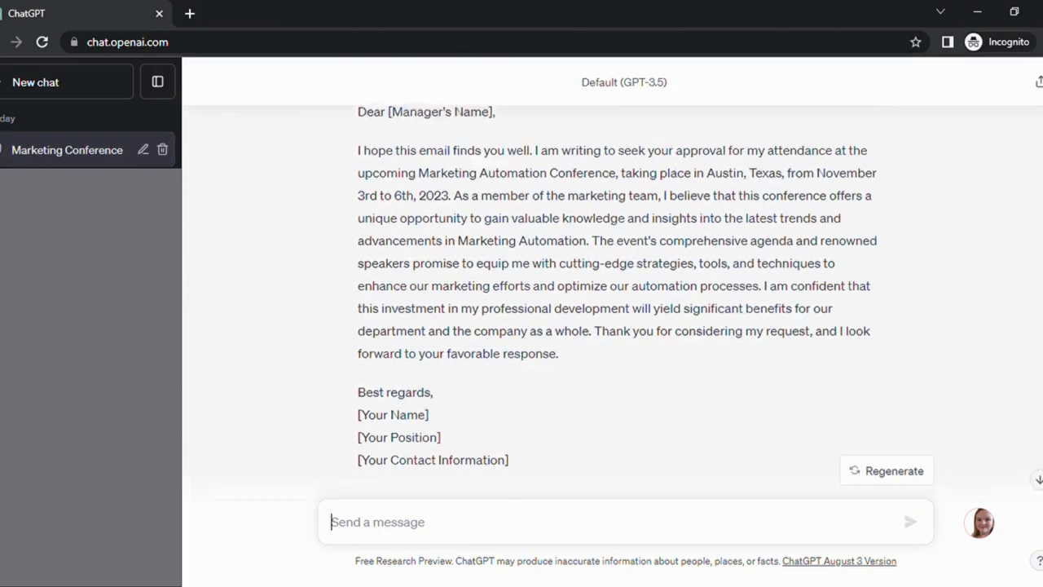
scroll(616, 285, up, 1)
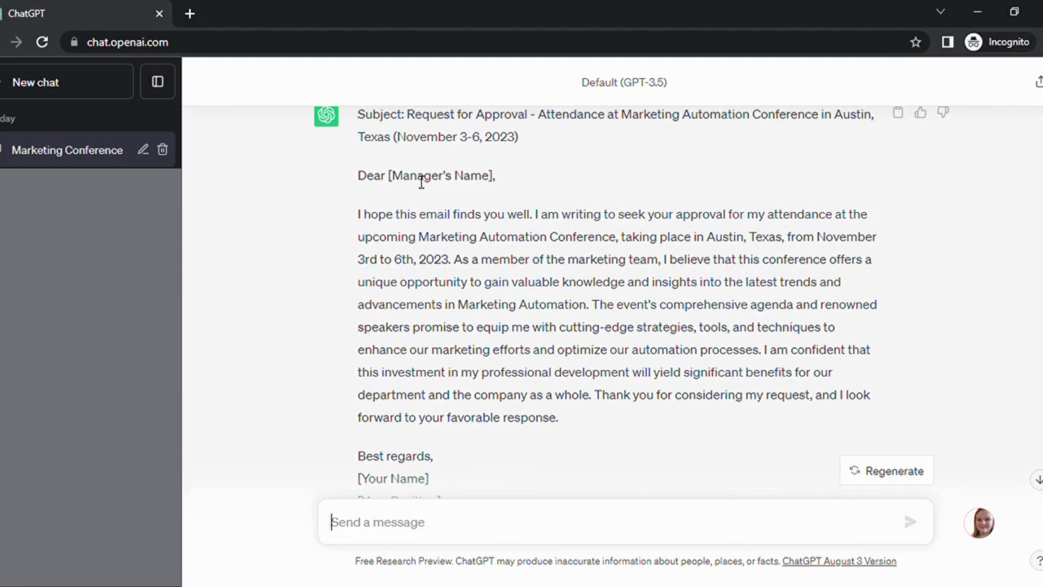
double_click(386, 259)
scroll(612, 277, down, 1)
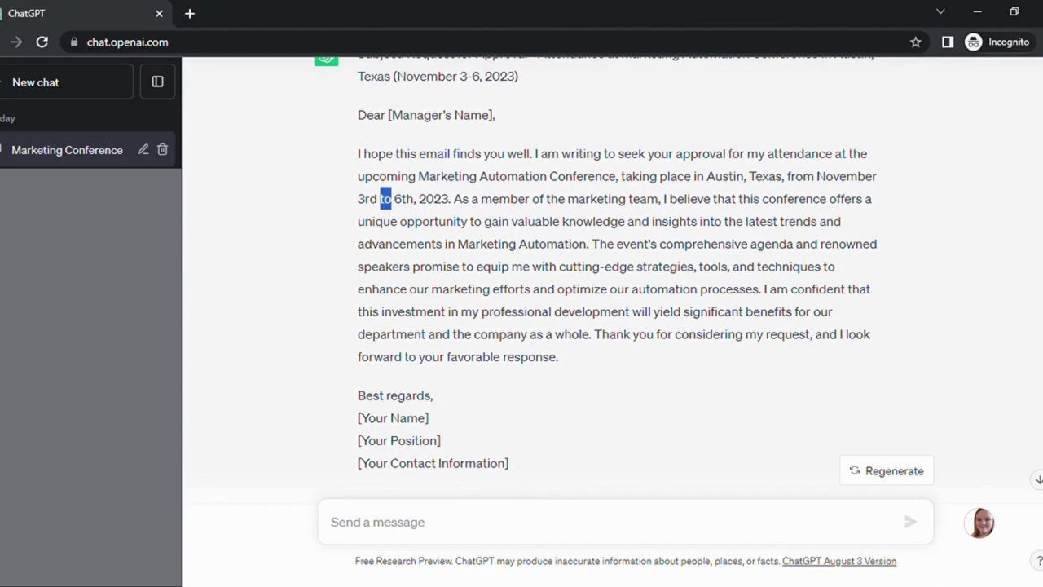
click(540, 456)
drag(513, 465, 372, 444)
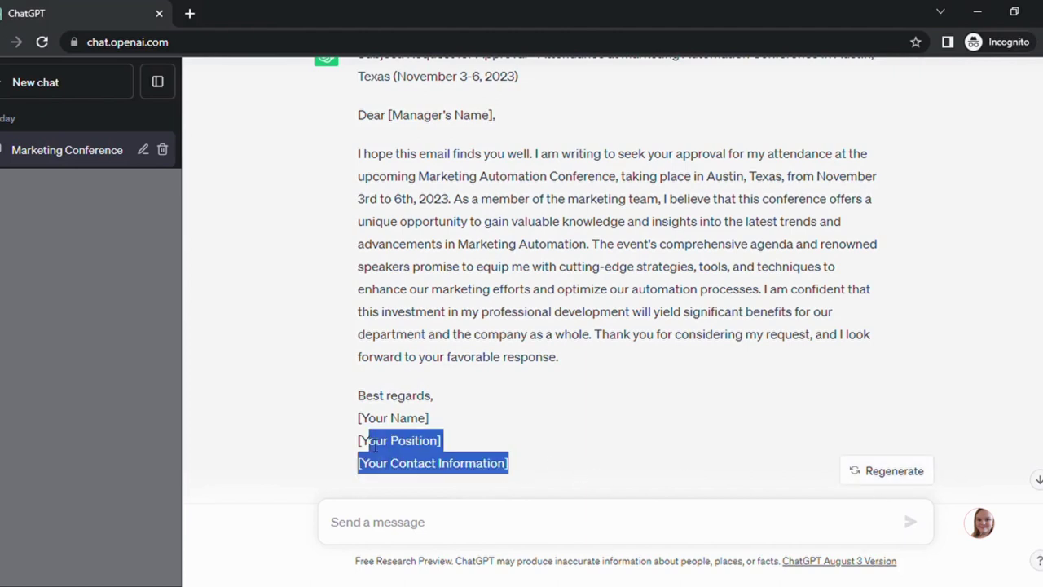
click(530, 459)
mouse_move(530, 460)
mouse_down()
mouse_move(270, 349)
mouse_move(305, 217)
mouse_up()
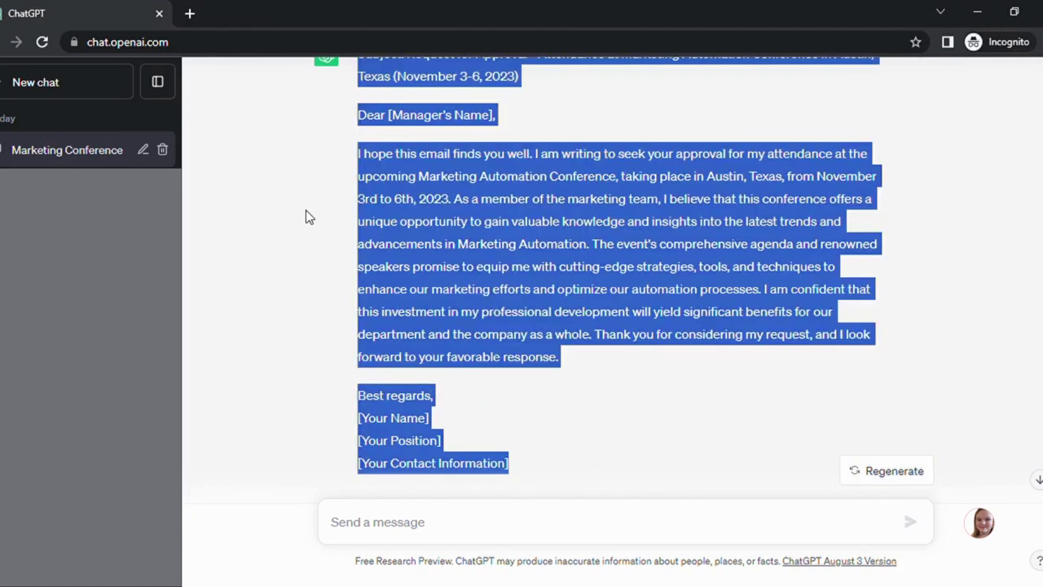
scroll(338, 96, up, 2)
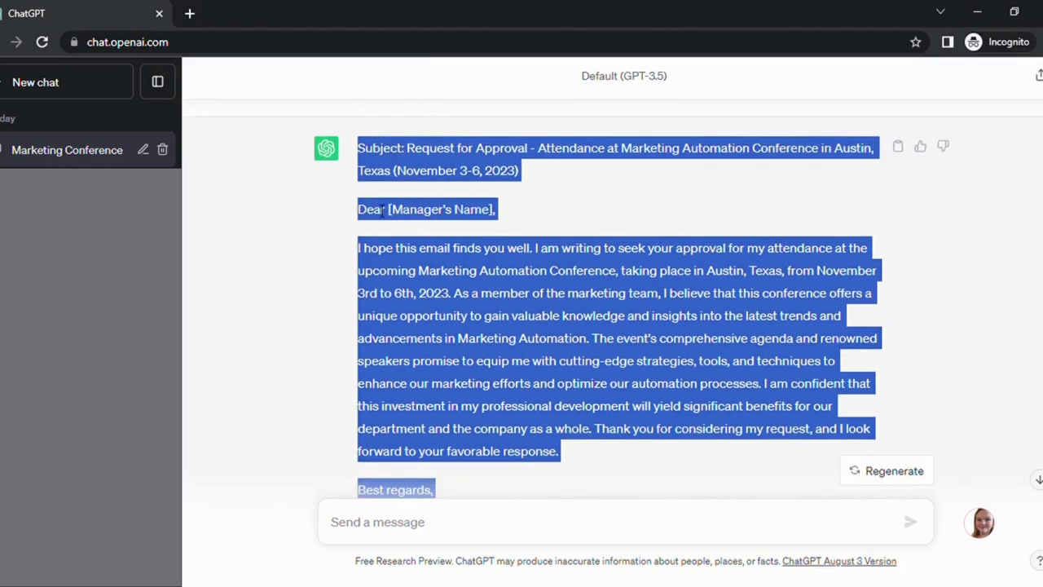
drag(363, 213, 411, 226)
drag(328, 205, 464, 277)
click(365, 227)
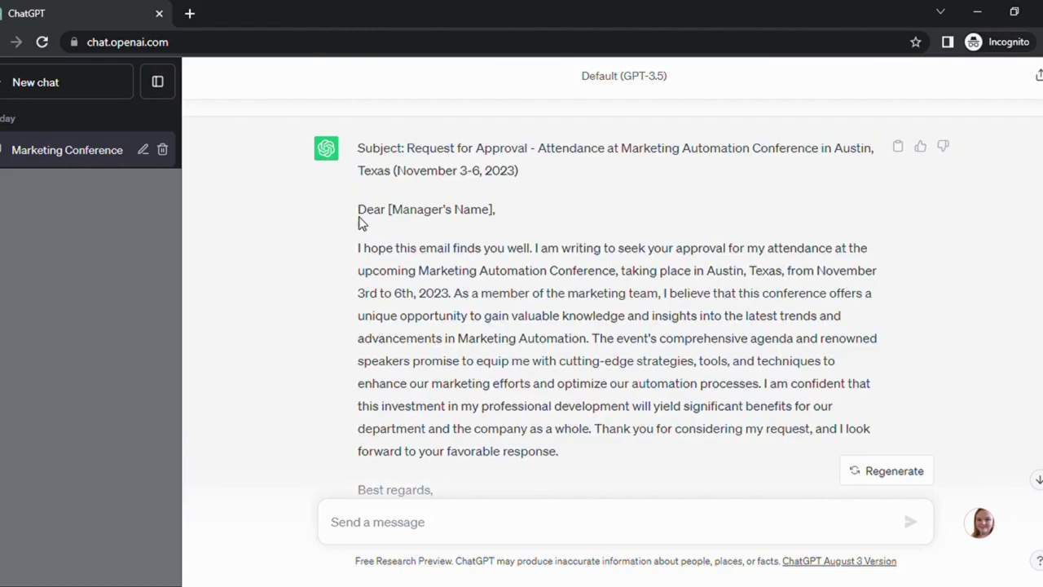
drag(359, 213, 539, 480)
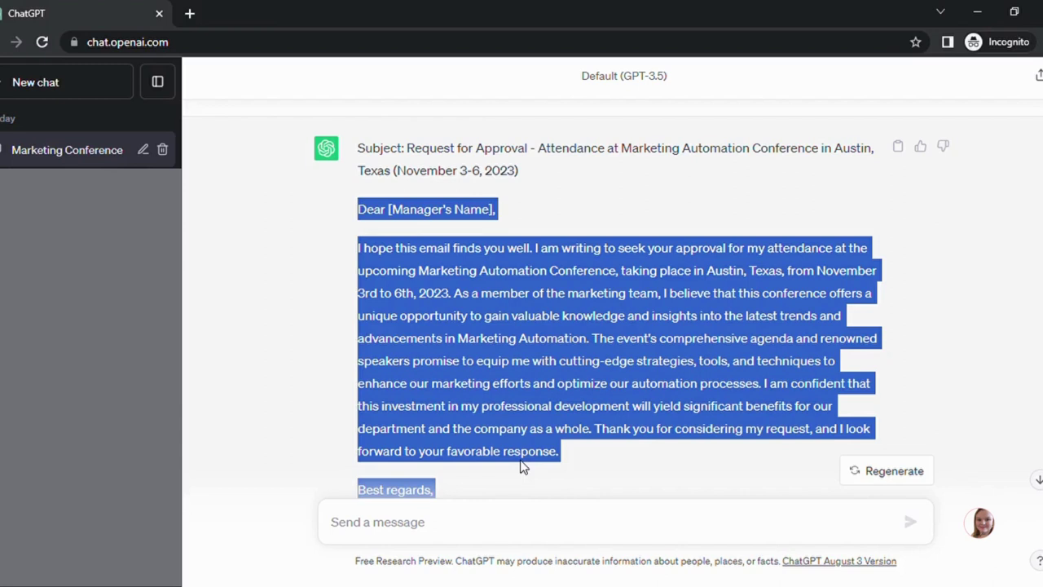
click(394, 306)
drag(395, 295, 377, 295)
drag(389, 210, 498, 216)
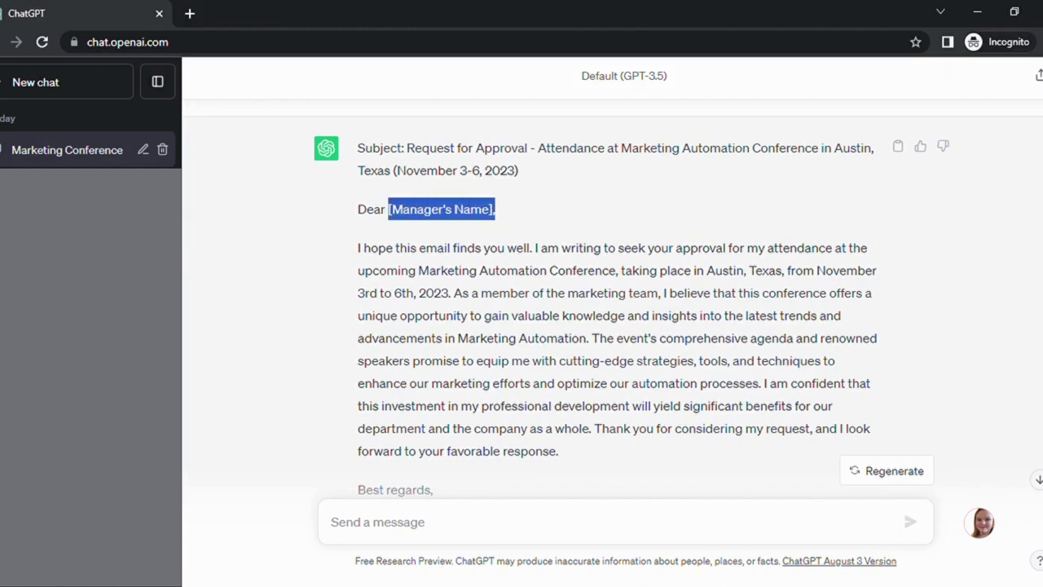
scroll(611, 260, down, 2)
click(513, 203)
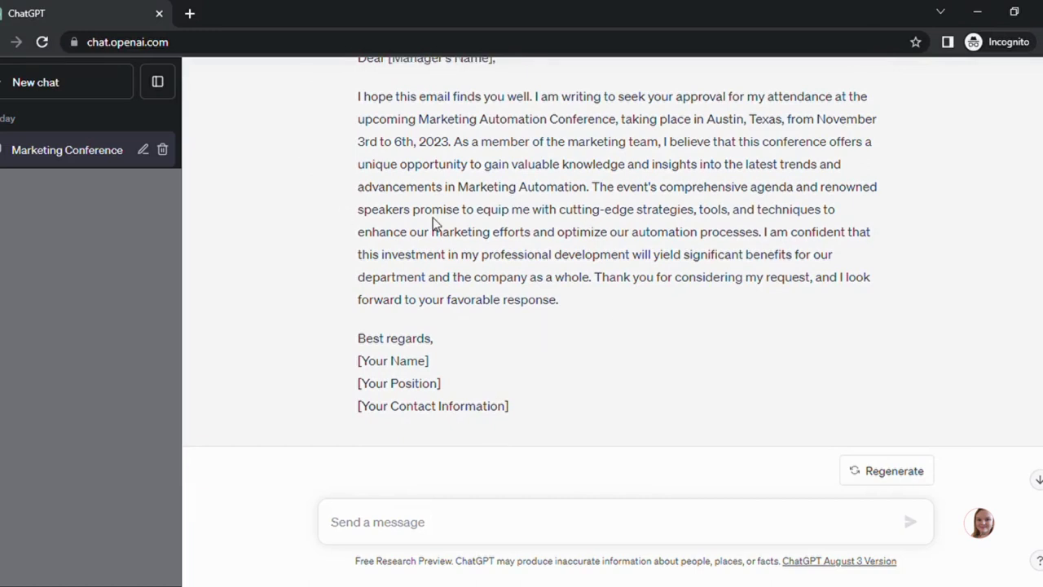
scroll(432, 218, up, 2)
drag(520, 197, 414, 181)
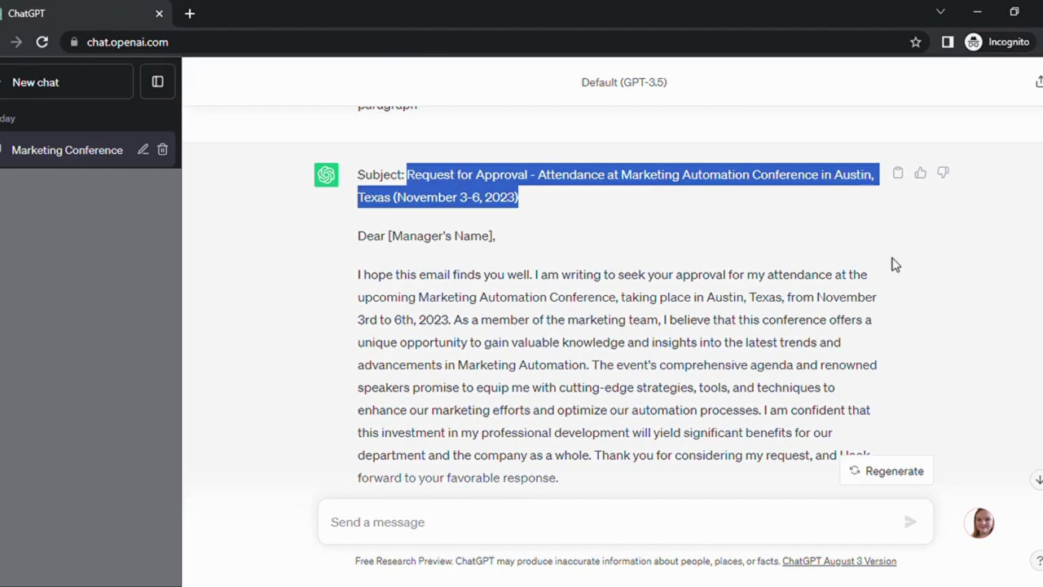
Scroll down to the end of the first response, where Regenerate is
scroll(891, 263, down, 2)
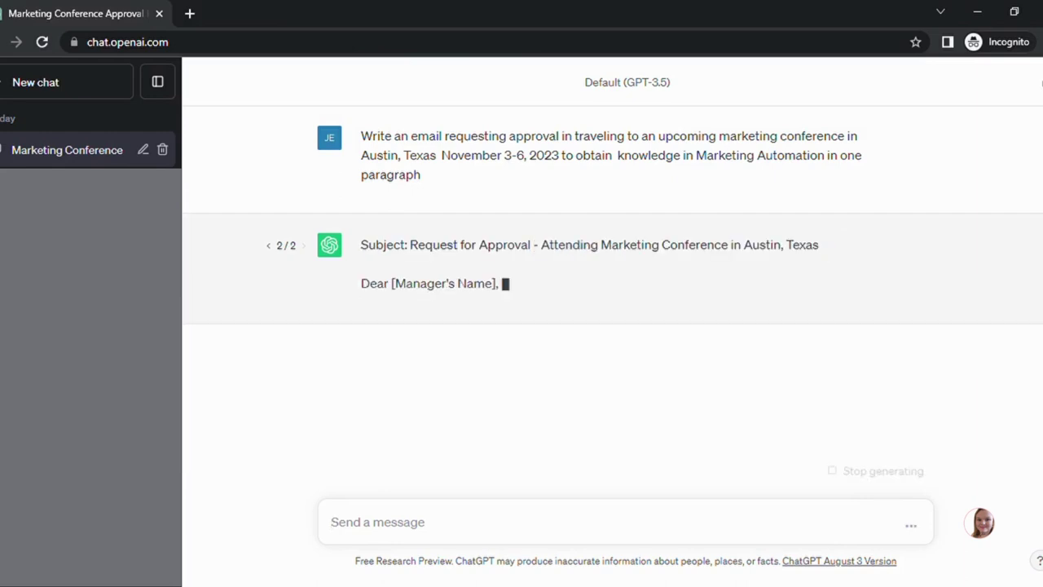